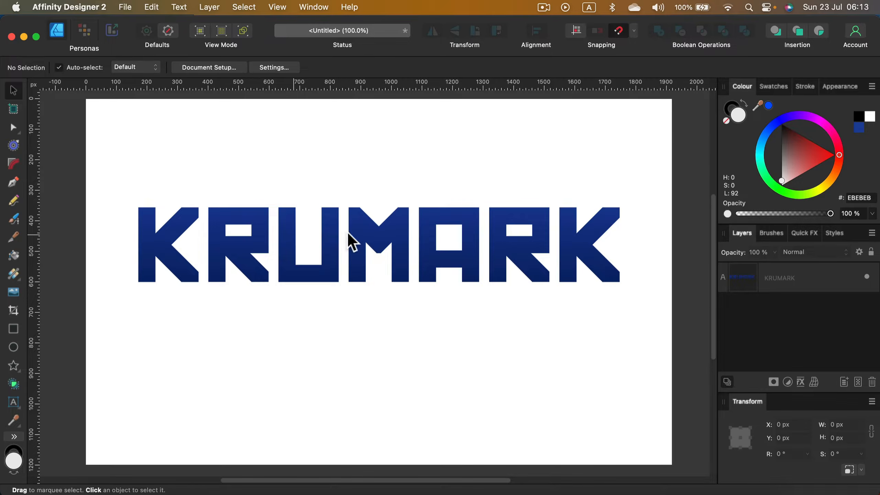
# - Apply a Quad warp to the KRUMARK text
pyautogui.click(444, 224)
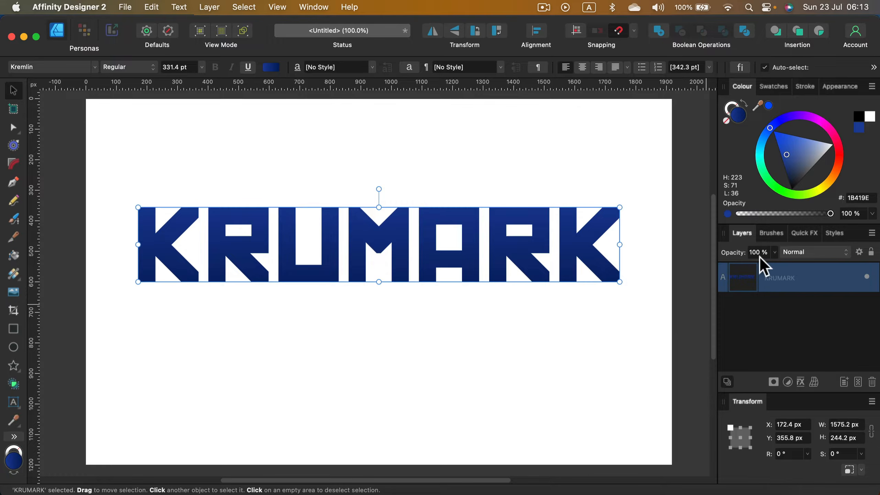
pyautogui.click(814, 383)
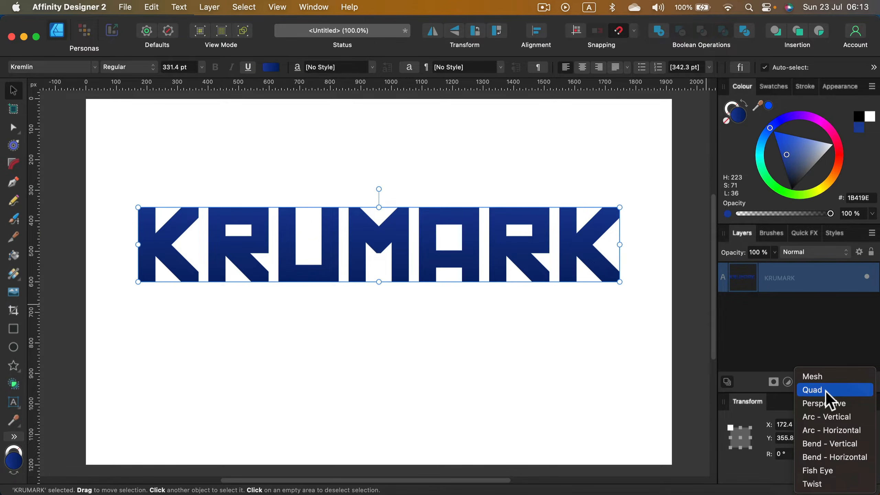
pyautogui.click(825, 390)
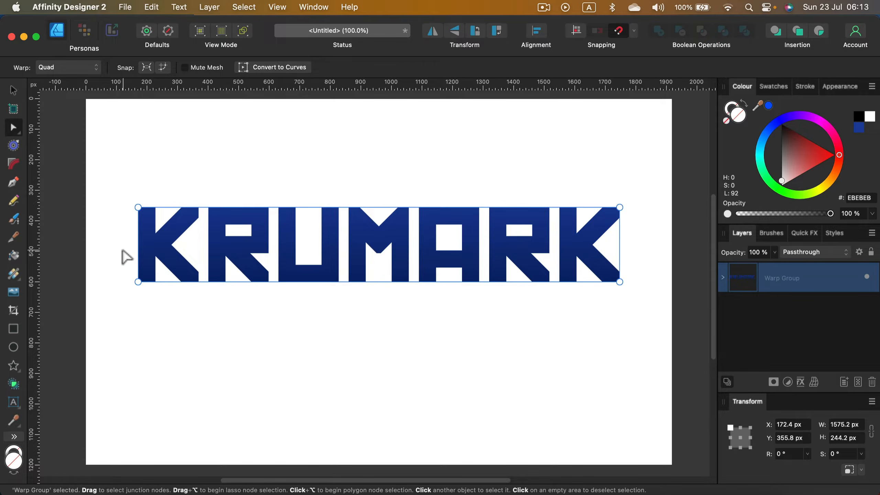
# - Try stretching the lower corners of the warped text downward and arching its bottom edge freehand, and undo both changes
pyautogui.moveTo(122, 251); pyautogui.dragTo(623, 316)
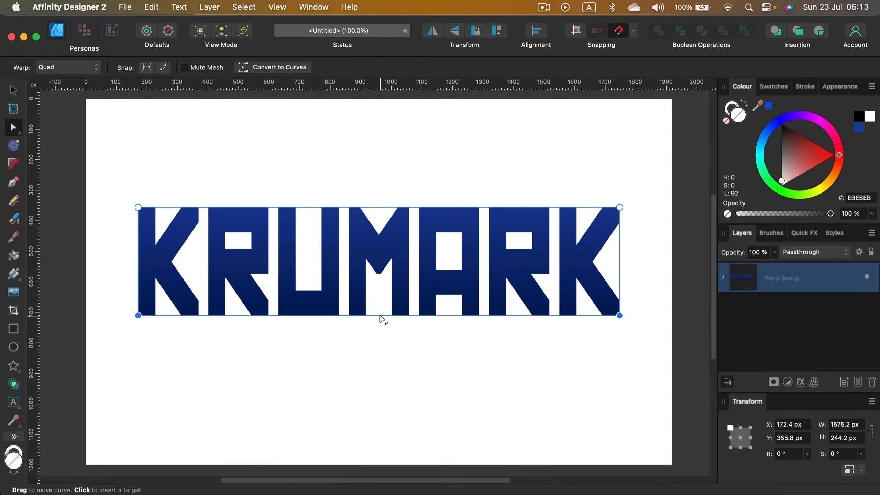
pyautogui.moveTo(381, 318); pyautogui.dragTo(380, 294)
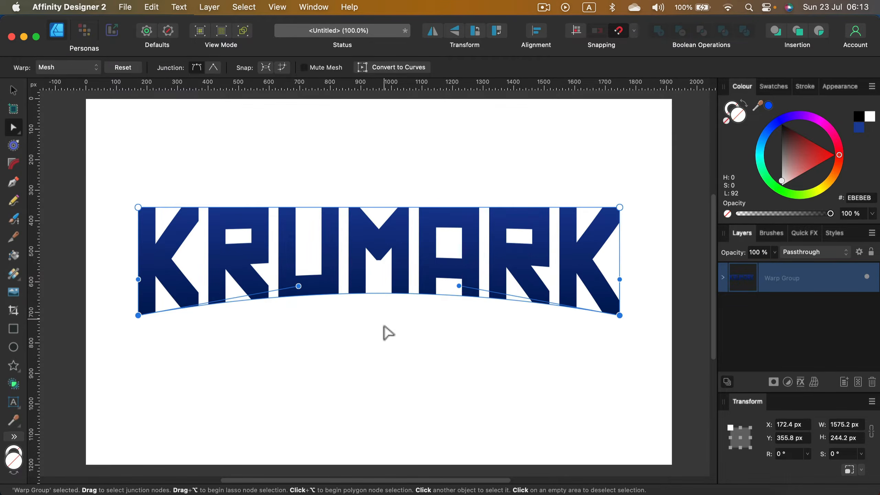
pyautogui.click(385, 332)
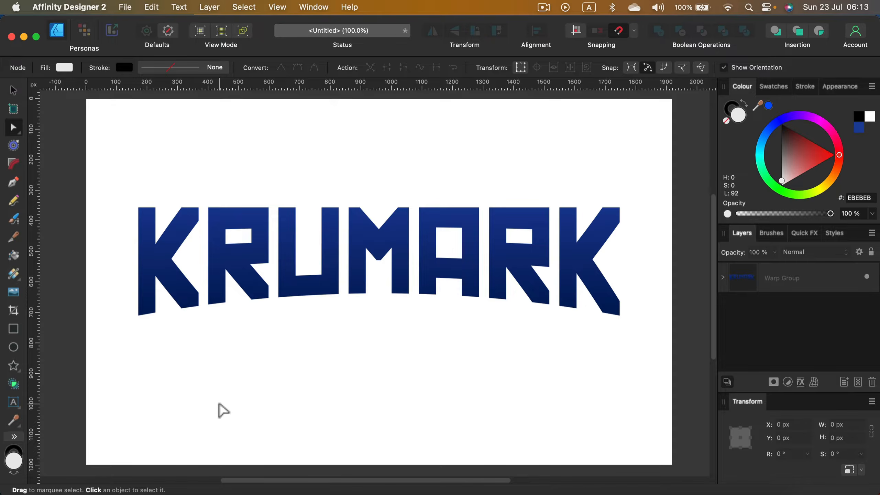
pyautogui.press('super')
pyautogui.press('super+z')
pyautogui.press('super+z')
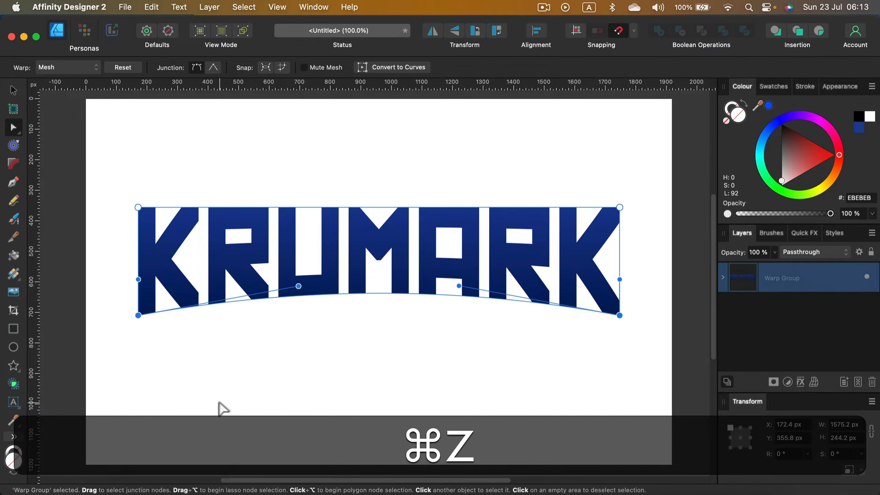
pyautogui.click(170, 365)
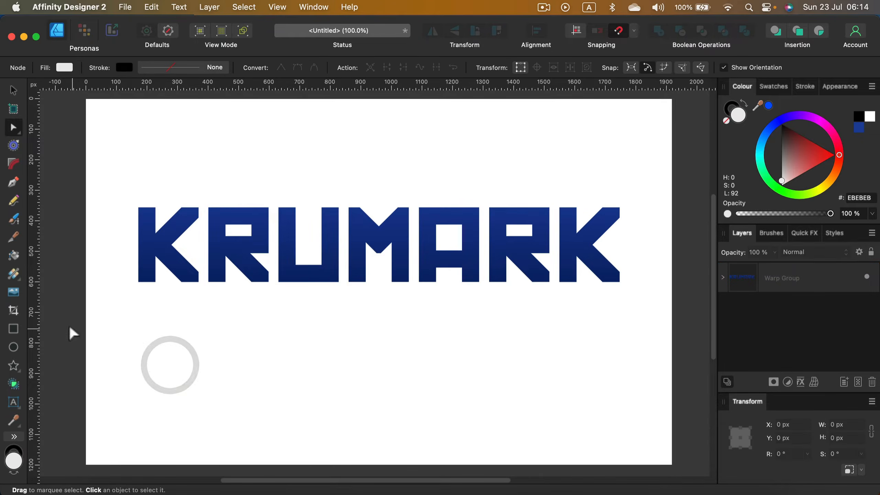
# - Draw a rectangle about 1575 px wide and 480 px high from the text's upper-left corner and remove its fill
pyautogui.click(13, 329)
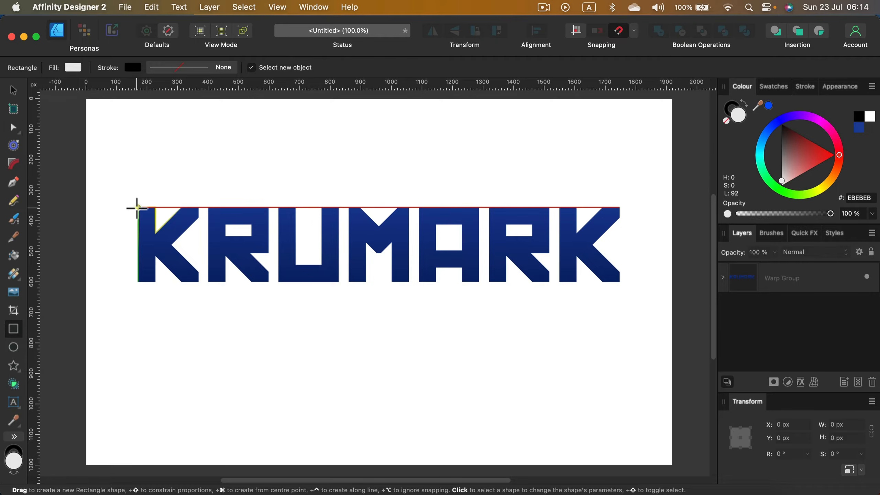
pyautogui.moveTo(138, 207)
pyautogui.mouseDown()
pyautogui.moveTo(305, 236)
pyautogui.moveTo(579, 318)
pyautogui.moveTo(620, 354)
pyautogui.mouseUp()
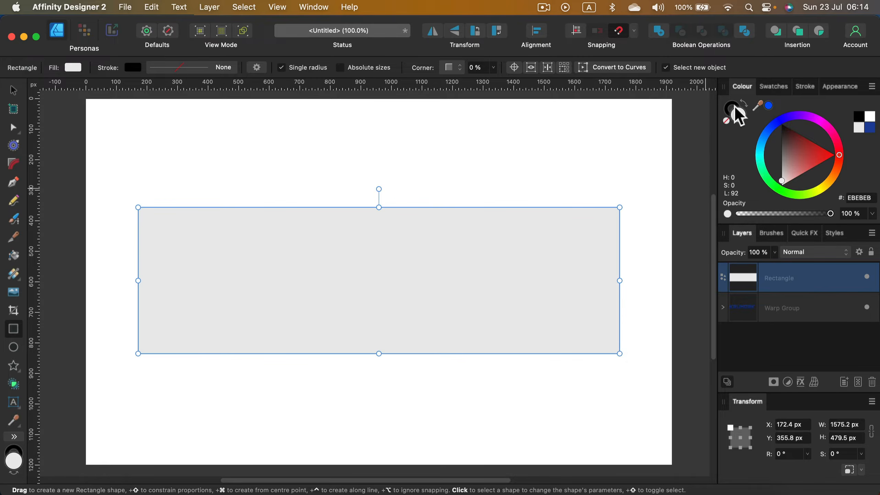
pyautogui.click(726, 119)
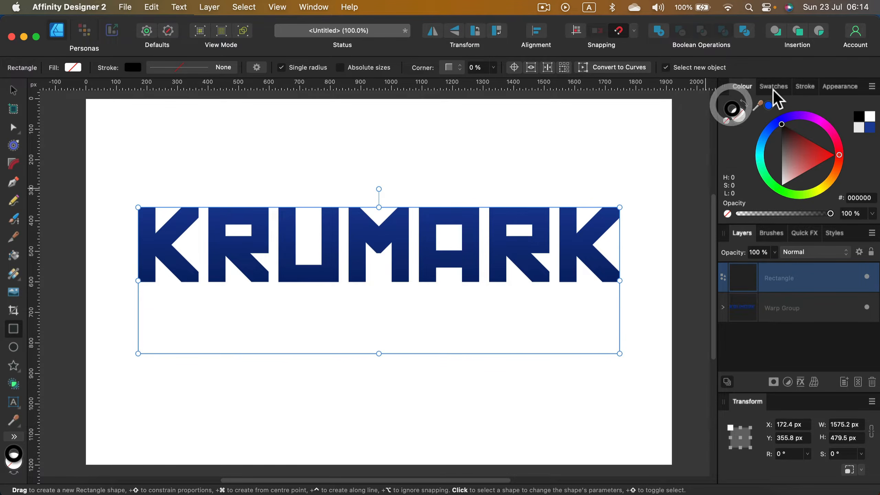
# - Give the rectangle a 12 pt stroke in pink FF0077 and raise its bottom edge to make it about 419 px high
pyautogui.click(798, 88)
pyautogui.moveTo(746, 123)
pyautogui.mouseDown()
pyautogui.moveTo(811, 124)
pyautogui.moveTo(787, 123)
pyautogui.mouseUp()
pyautogui.click(741, 86)
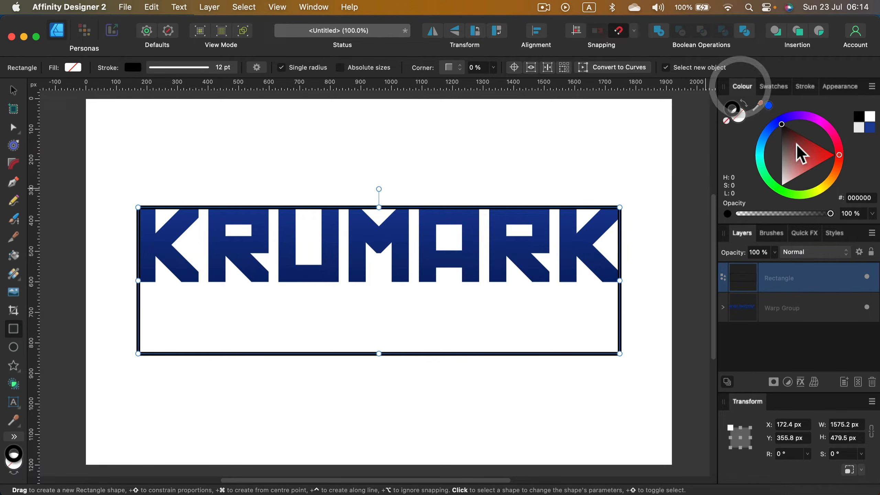
pyautogui.click(833, 137)
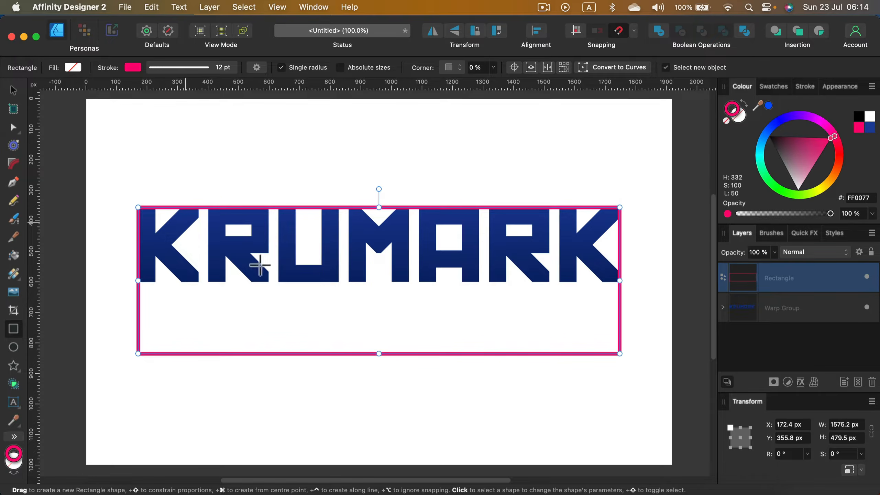
pyautogui.moveTo(379, 354); pyautogui.dragTo(380, 335)
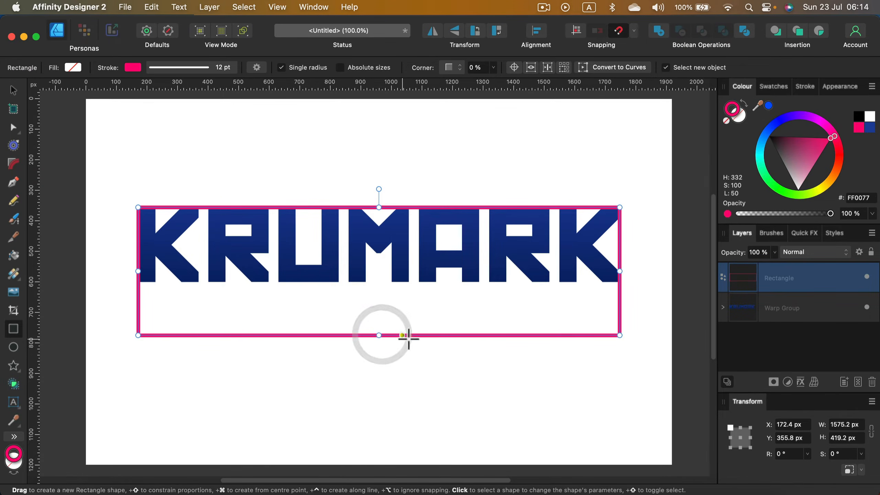
# - Convert the rectangle to curves and arch its bottom edge upward to just below the middle of the lettering
pyautogui.click(603, 68)
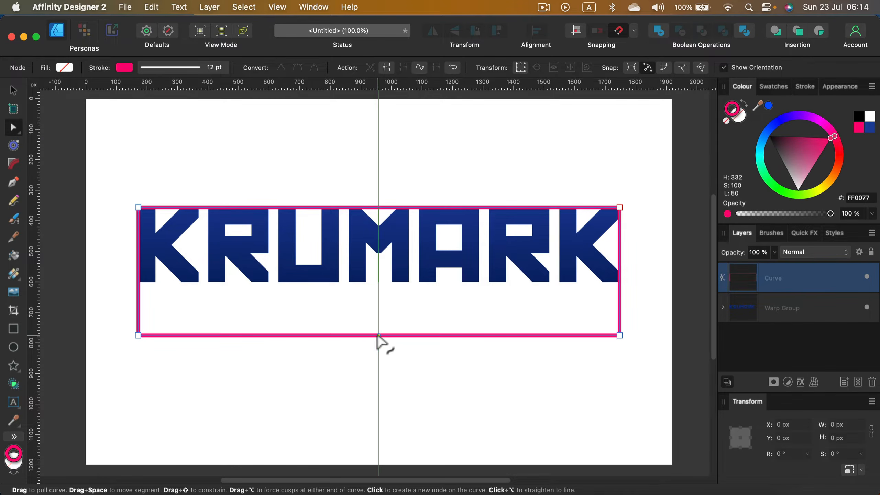
pyautogui.moveTo(378, 335); pyautogui.dragTo(378, 290)
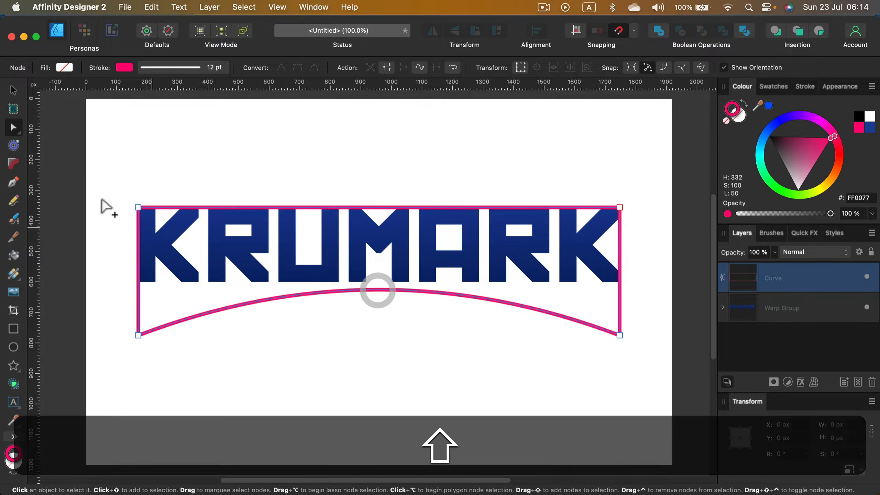
pyautogui.click(13, 91)
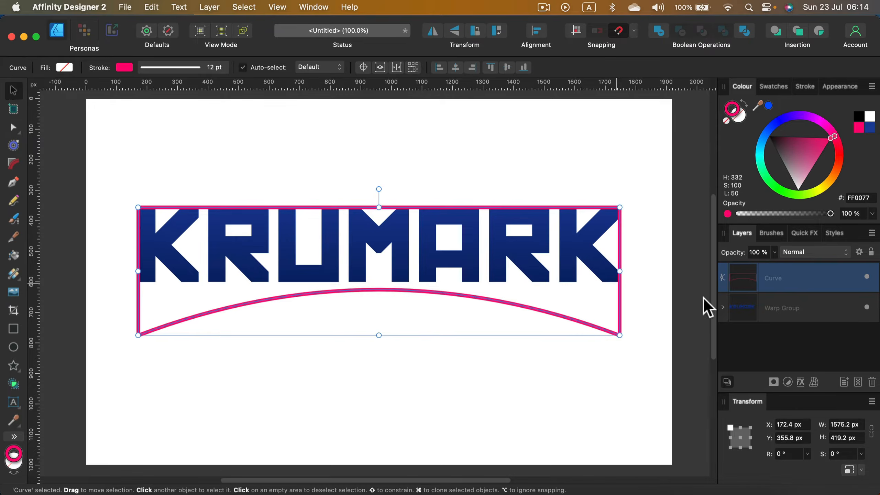
# - Move the two lower nodes of the text's Warp Group straight down to the lower corners of the pink guide shape
pyautogui.click(778, 308)
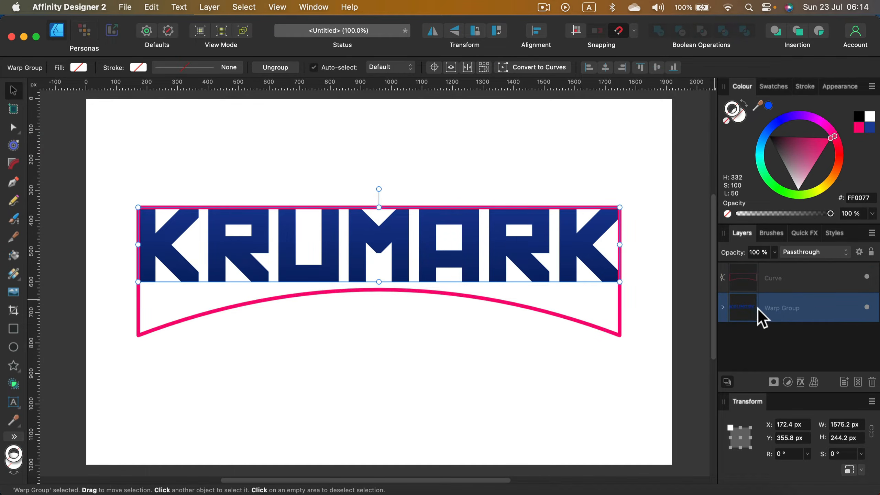
pyautogui.click(724, 307)
pyautogui.click(810, 333)
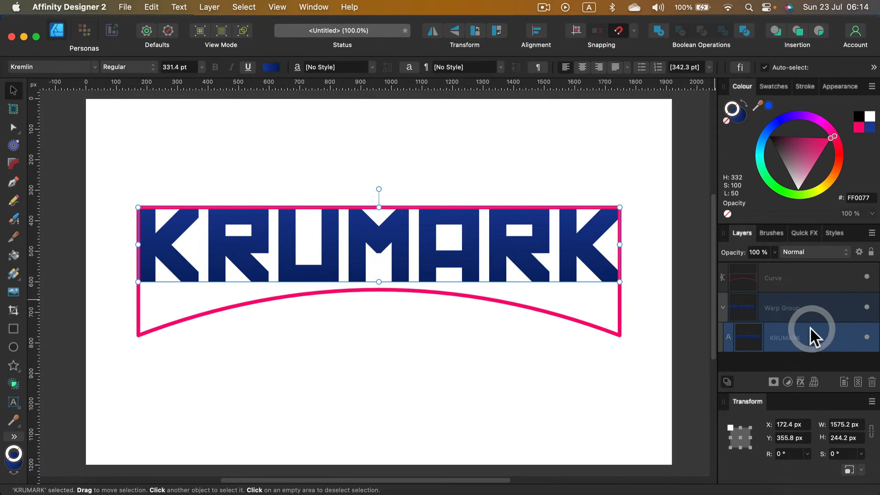
pyautogui.click(11, 129)
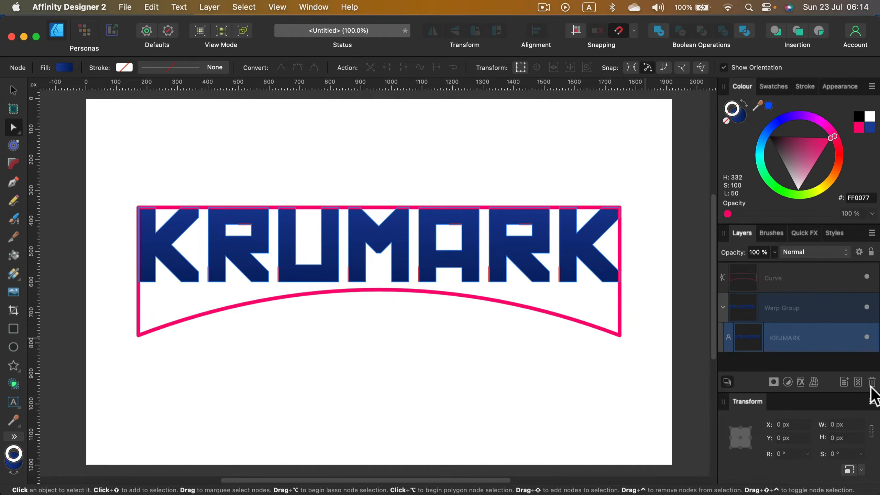
pyautogui.click(807, 315)
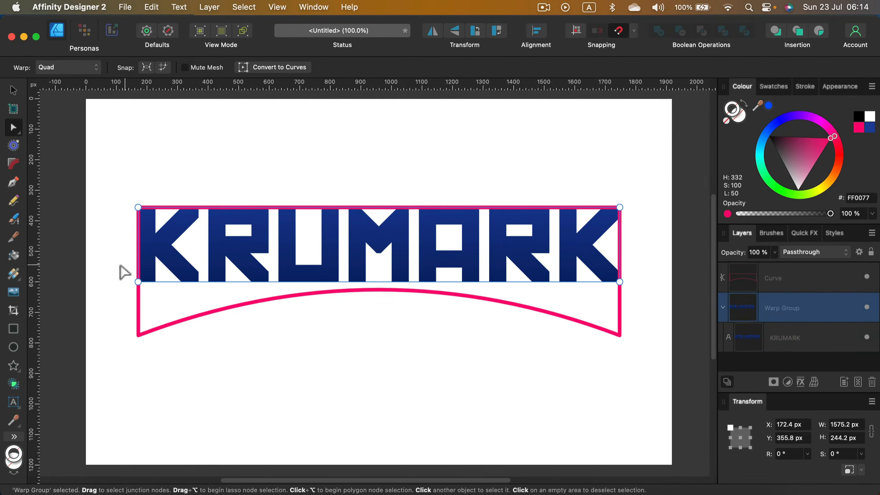
pyautogui.moveTo(120, 267); pyautogui.dragTo(675, 301)
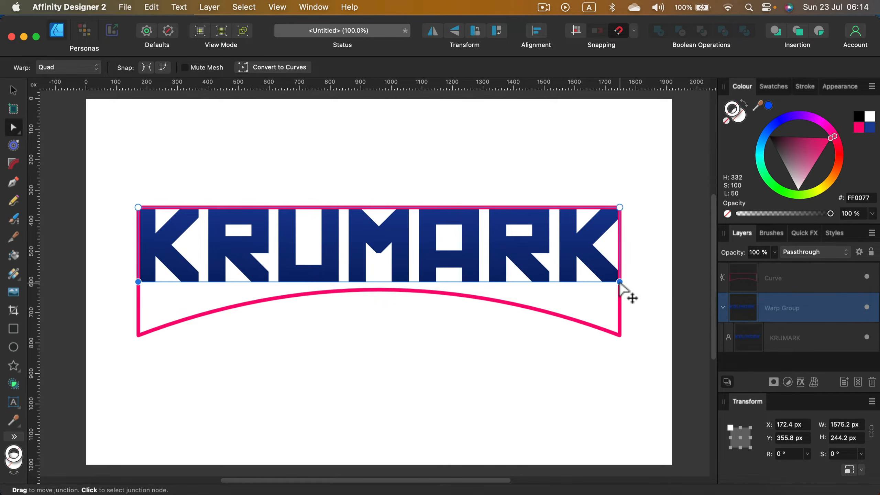
pyautogui.moveTo(619, 282); pyautogui.dragTo(619, 335)
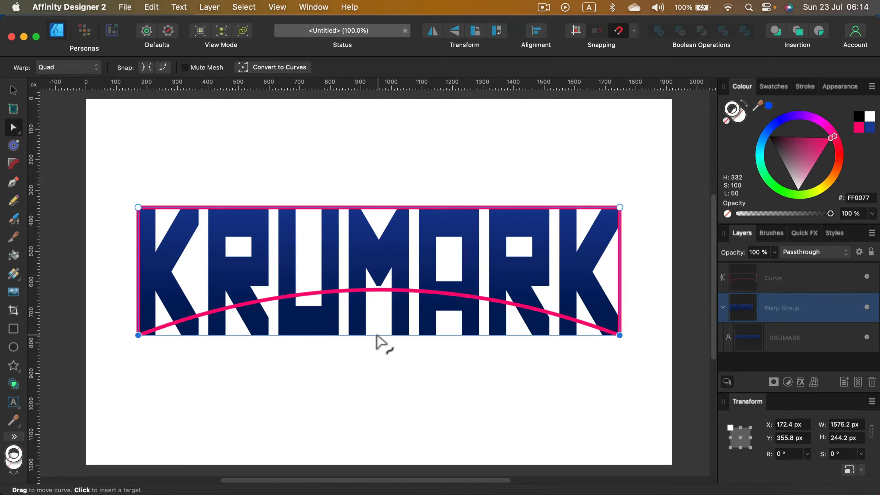
pyautogui.click(379, 289)
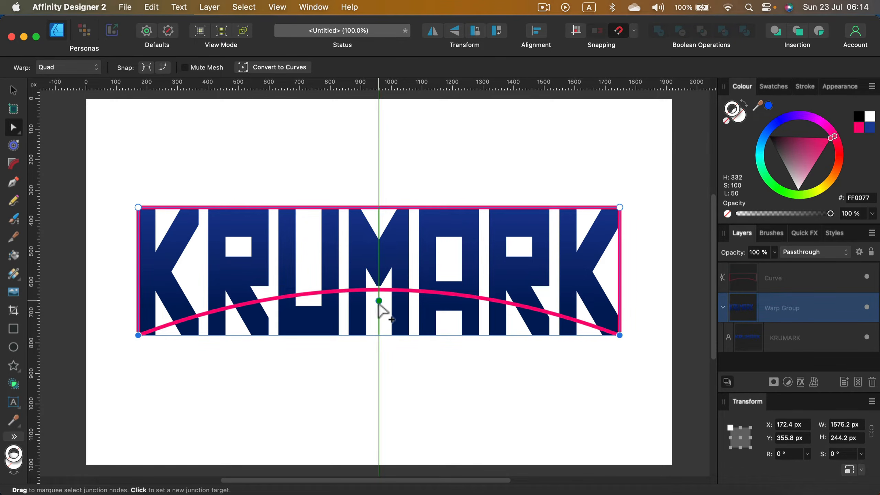
pyautogui.click(378, 335)
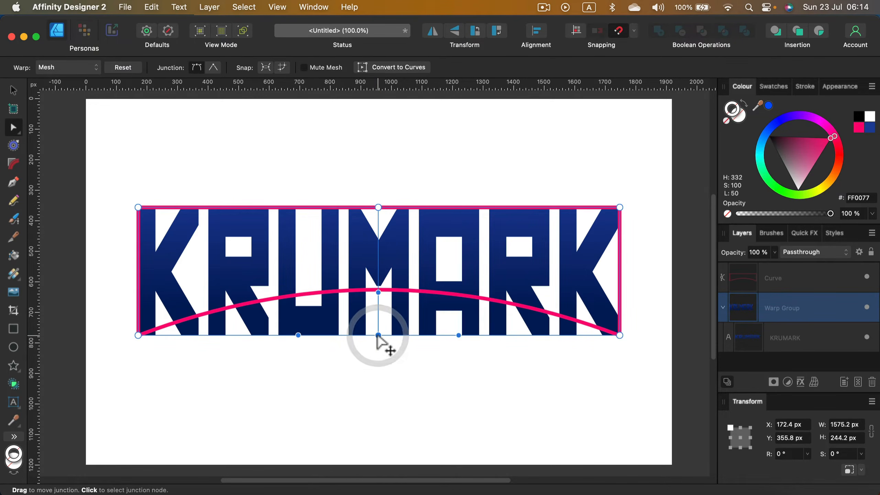
pyautogui.press('super+z')
# - Bend the warp's bottom edge straight up at its middle to match the arch of the pink guide curve
pyautogui.moveTo(377, 333); pyautogui.dragTo(377, 289)
pyautogui.press('shift')
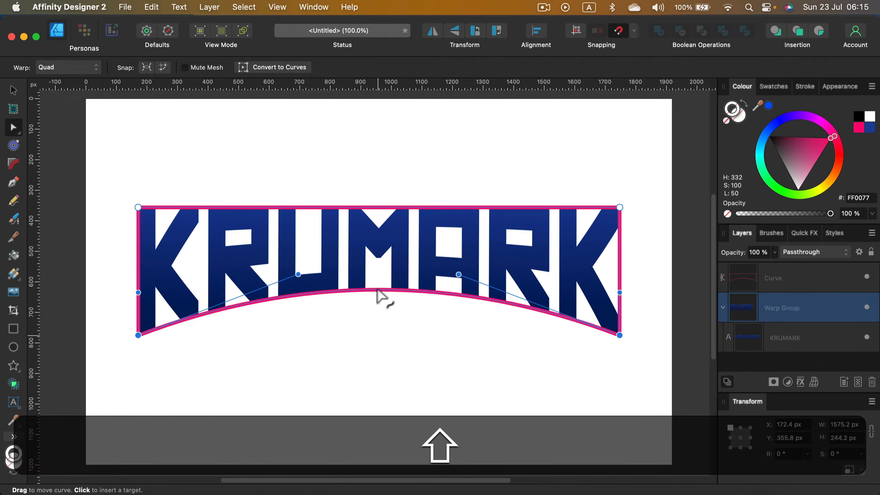
pyautogui.click(378, 291)
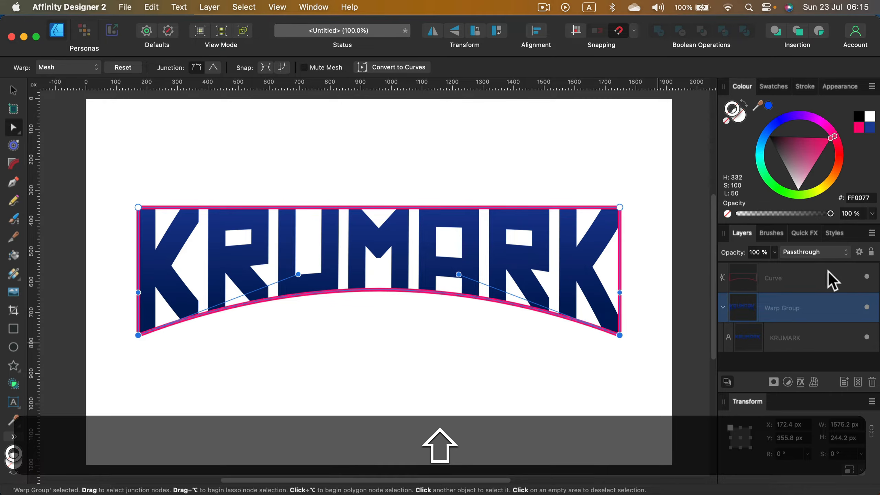
# - Delete the pink guide curve and clear the selection
pyautogui.click(784, 280)
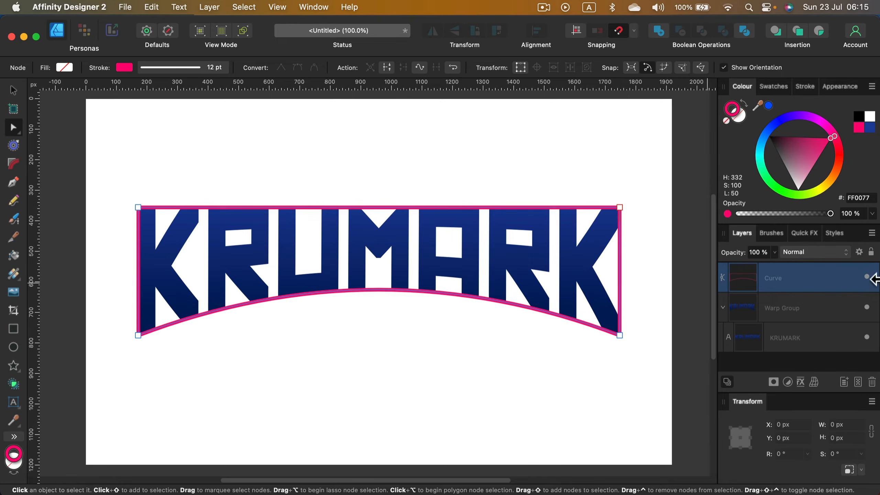
pyautogui.click(13, 91)
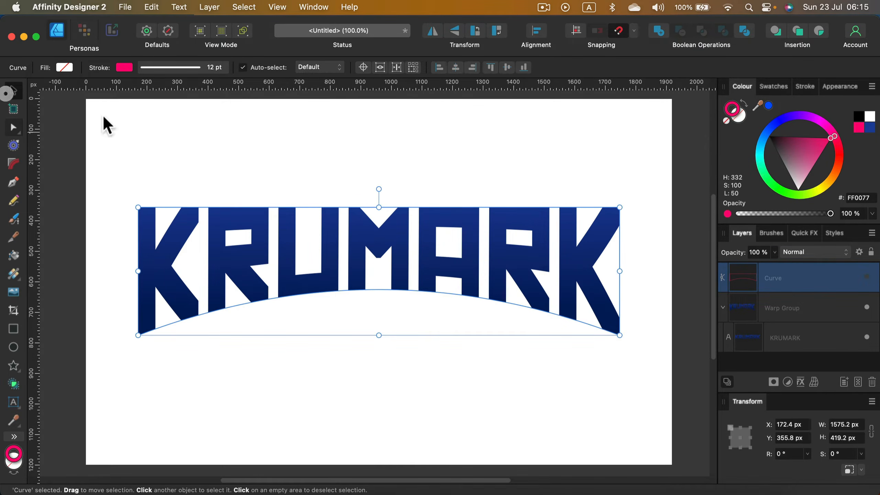
pyautogui.press('BackSpace')
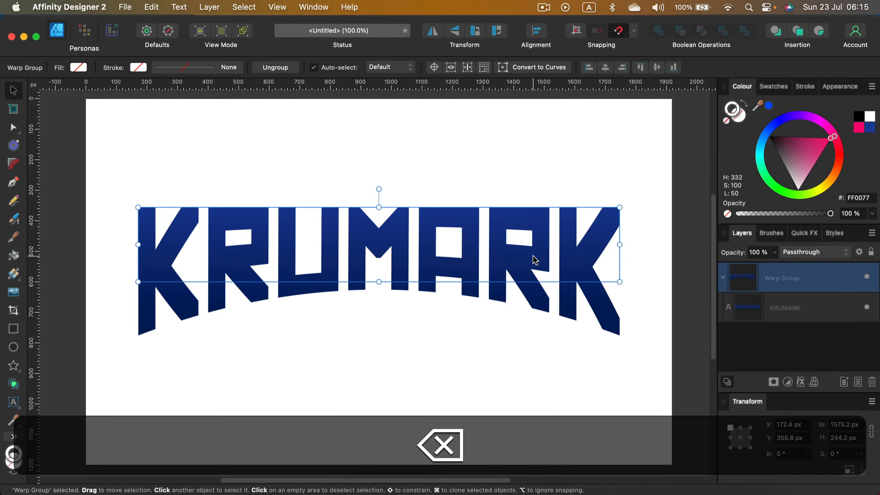
pyautogui.click(520, 177)
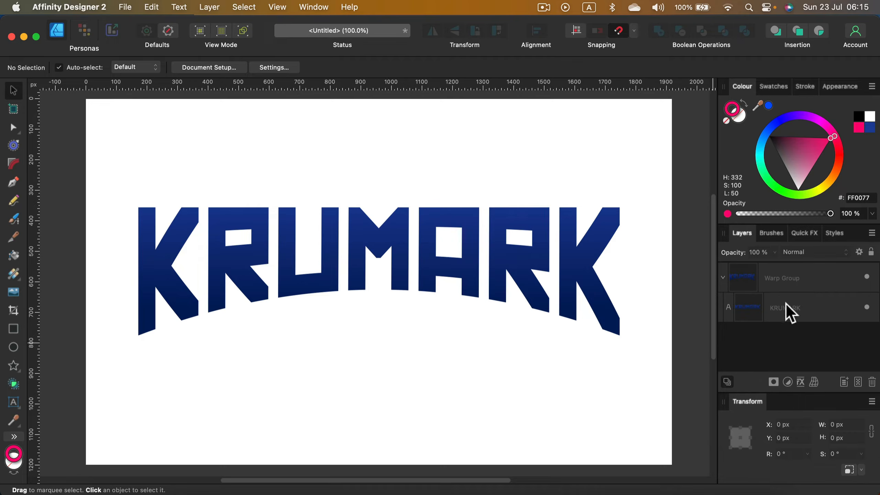
# - Try replacing the KRUMARK text inside the Warp Group with text beginning HEL
pyautogui.click(812, 308)
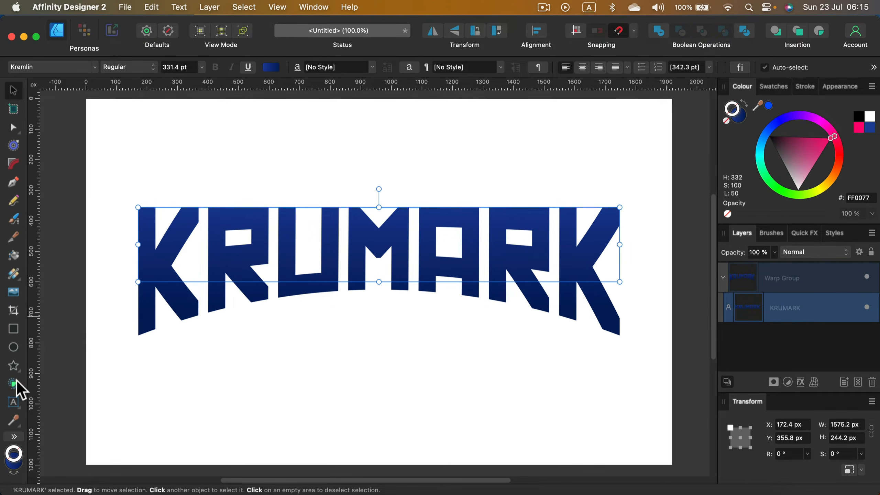
pyautogui.click(14, 402)
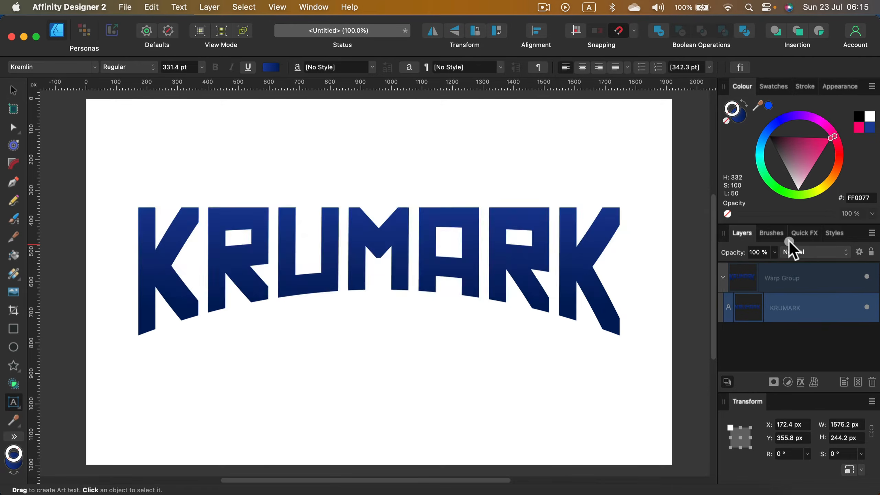
pyautogui.press('super+a')
pyautogui.write('HEL')
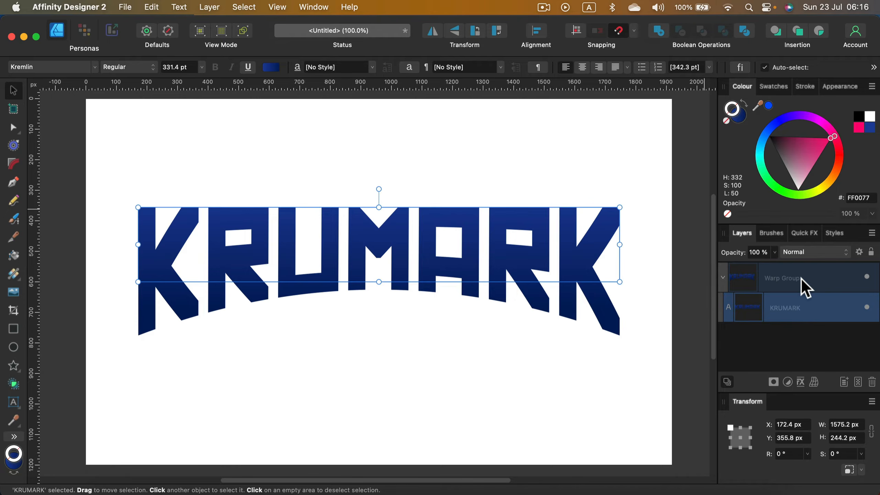
# - Try a black outside Outline effect with a radius of about 8 px on the Warp Group, and switch it off again
pyautogui.click(818, 284)
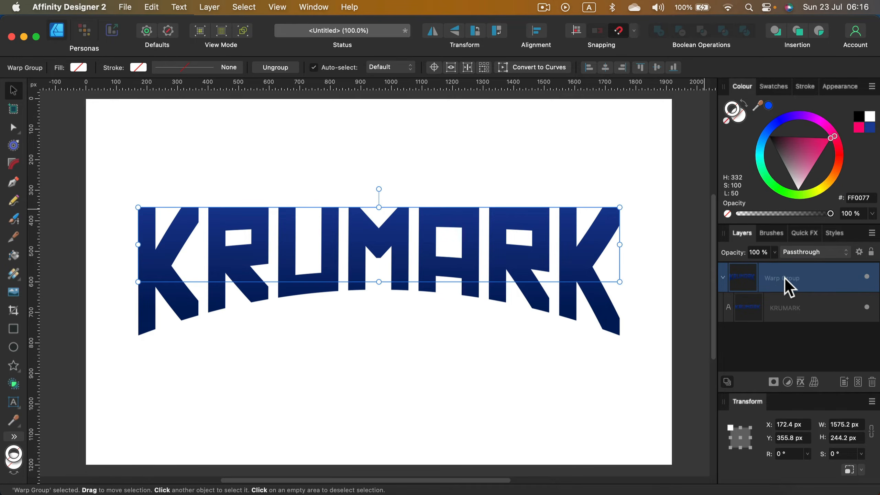
pyautogui.click(800, 382)
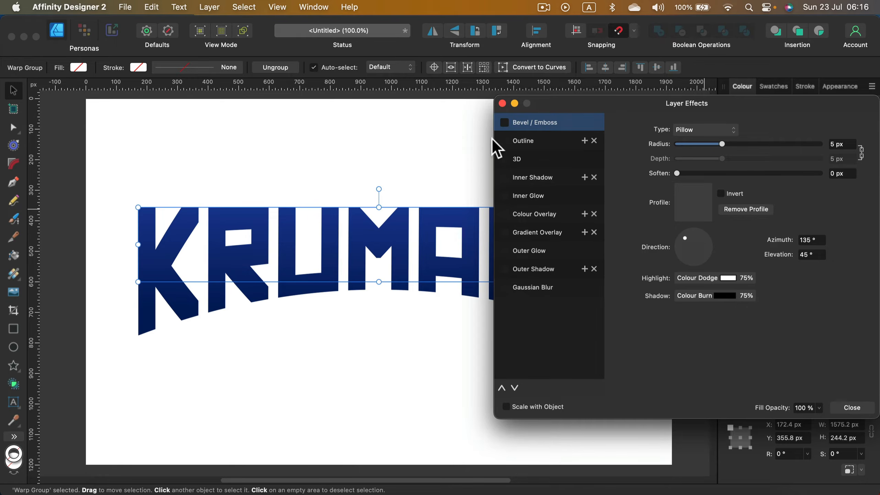
pyautogui.click(507, 139)
pyautogui.moveTo(717, 159)
pyautogui.mouseDown()
pyautogui.moveTo(746, 159)
pyautogui.moveTo(732, 159)
pyautogui.mouseUp()
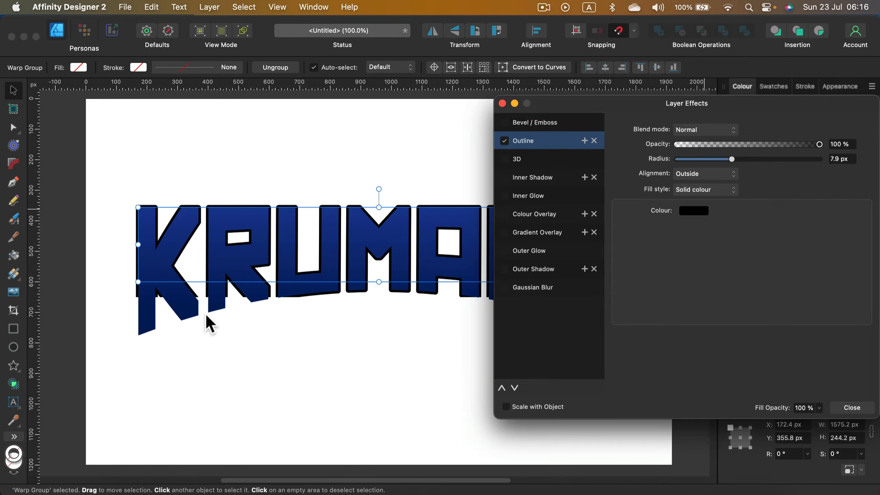
pyautogui.click(504, 140)
pyautogui.click(852, 407)
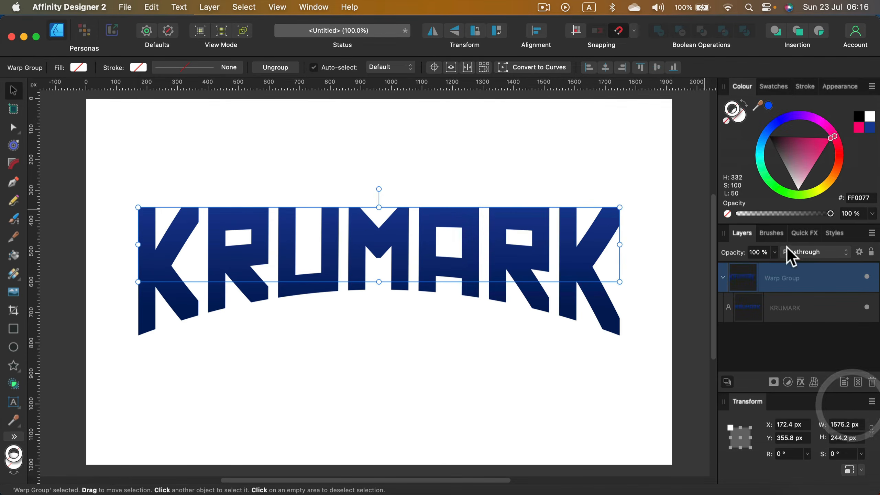
# - Add an Outline layer effect with a 10 px radius to the KRUMARK text inside the Warp Group
pyautogui.click(819, 310)
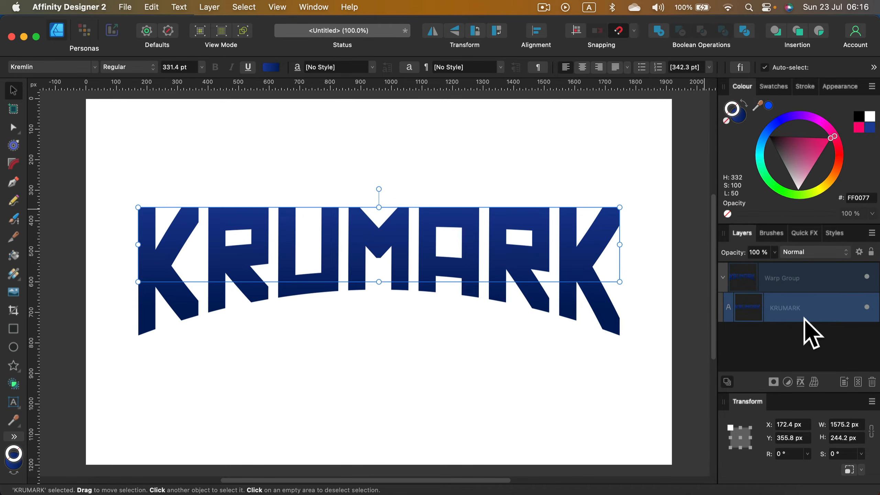
pyautogui.click(801, 382)
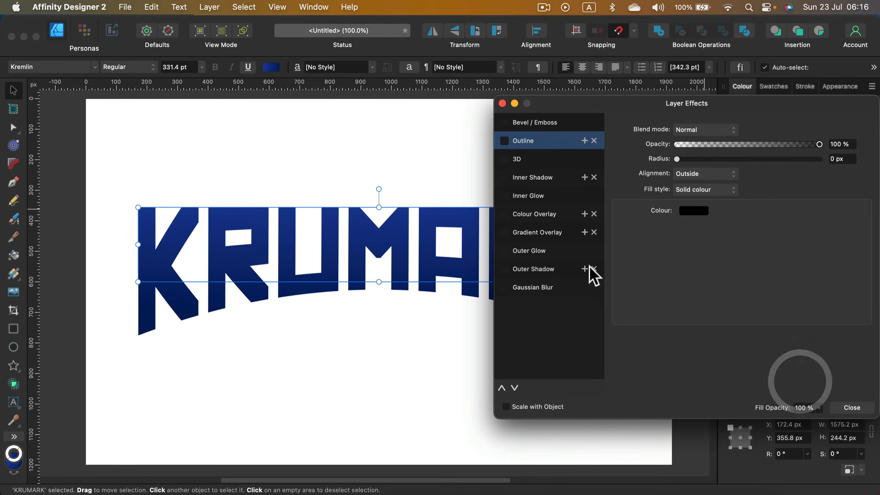
pyautogui.click(504, 140)
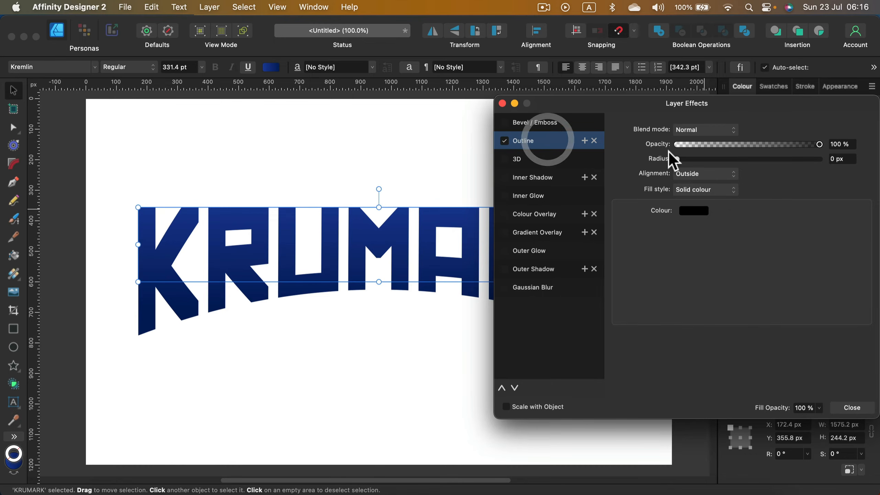
pyautogui.moveTo(678, 160); pyautogui.dragTo(736, 160)
pyautogui.click(840, 160)
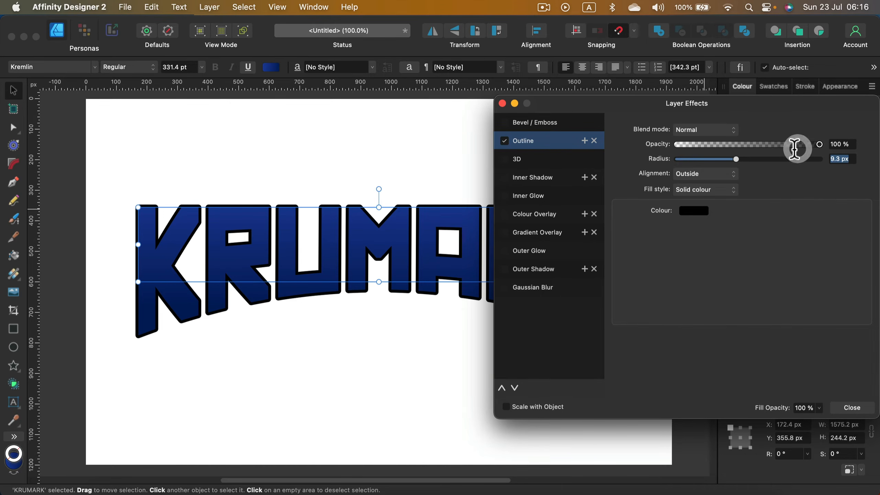
pyautogui.write('10')
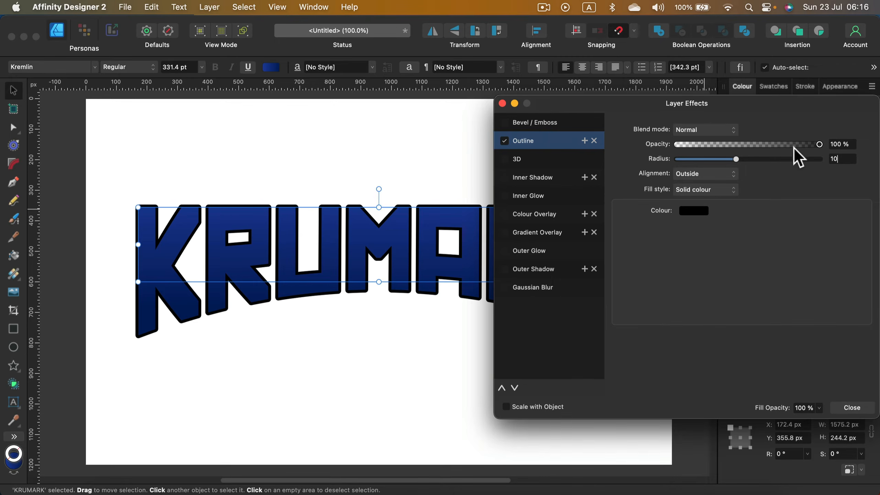
# - Change the text outline's colour to white by raising its HSL lightness to 100
pyautogui.click(701, 211)
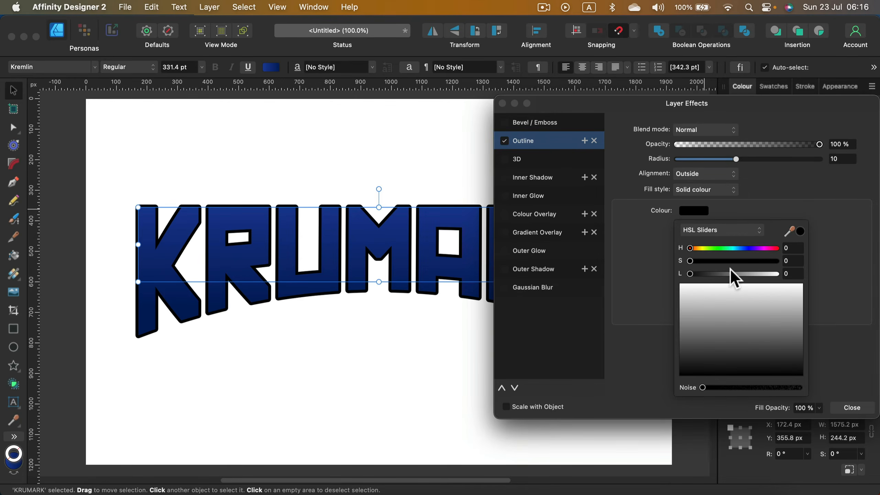
pyautogui.click(746, 283)
pyautogui.click(848, 282)
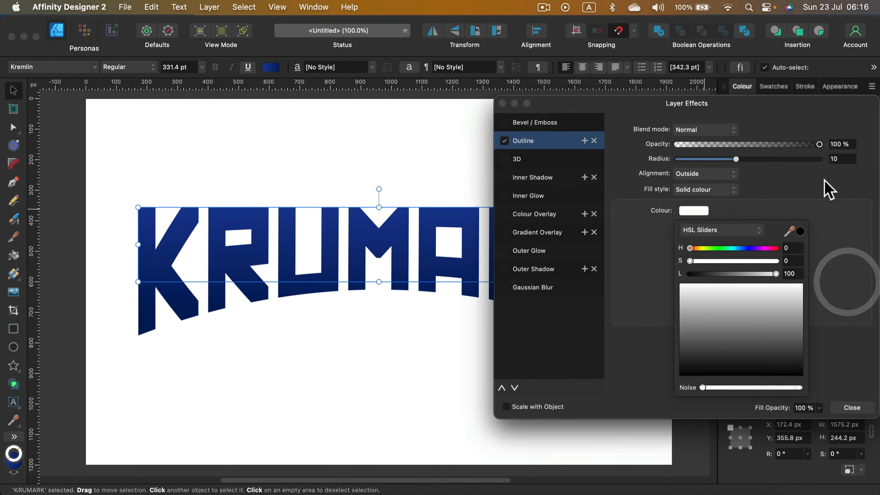
pyautogui.click(824, 181)
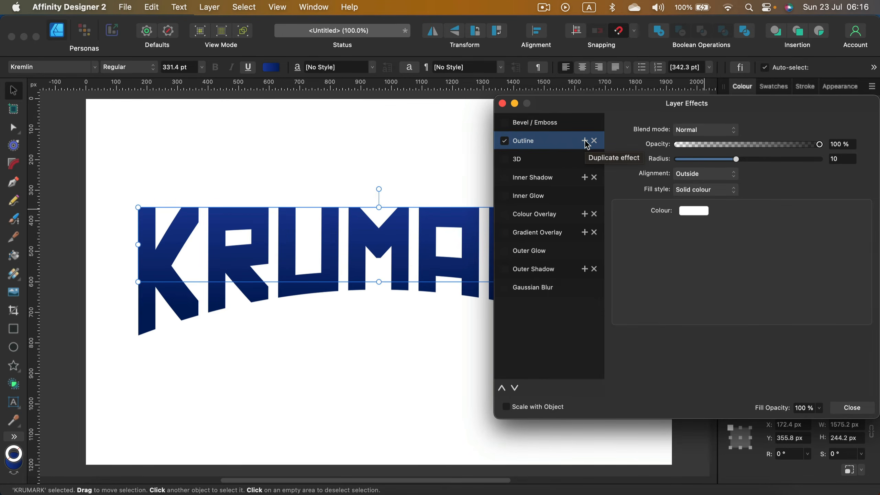
# - Duplicate the white Outline effect and colour the second outline in the effects list black
pyautogui.click(584, 141)
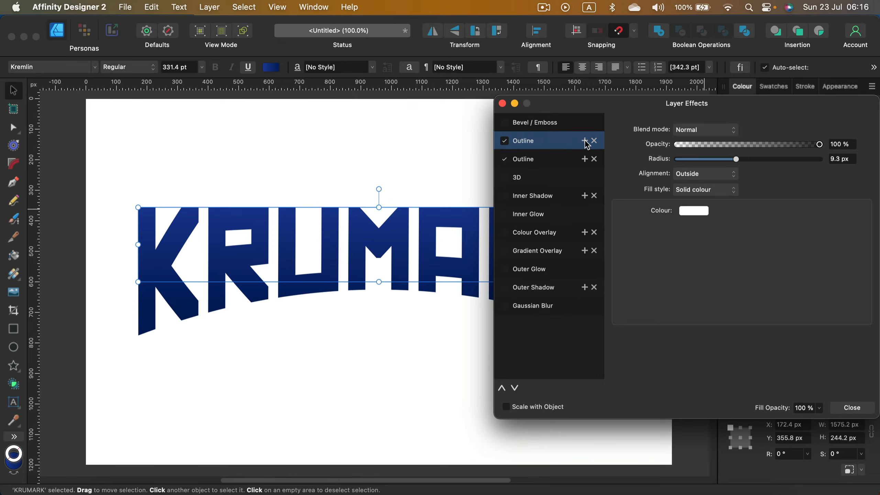
pyautogui.click(559, 159)
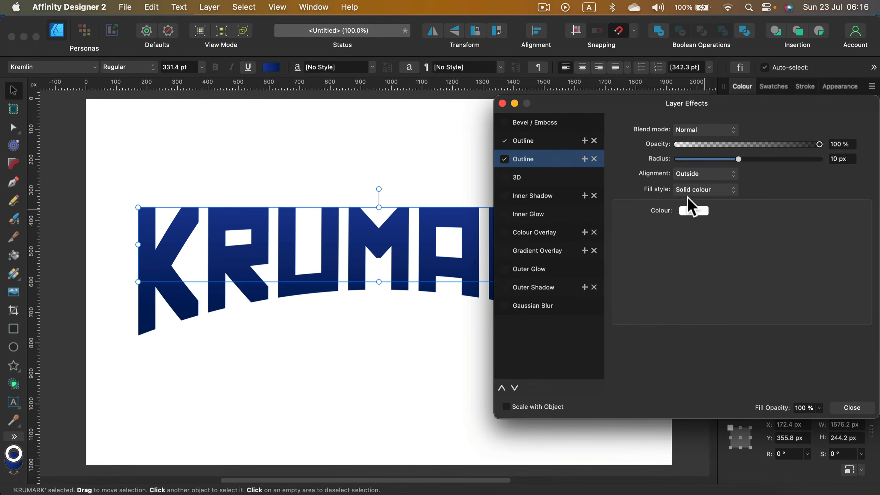
pyautogui.click(694, 211)
pyautogui.moveTo(705, 274); pyautogui.dragTo(658, 278)
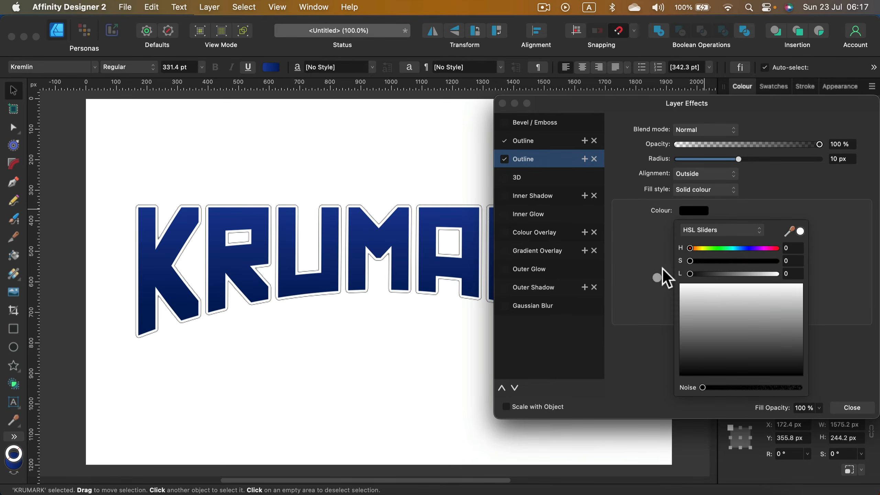
# - Set the black outline's radius to 20 px, close the layer effects and deselect the text
pyautogui.moveTo(740, 161); pyautogui.dragTo(758, 160)
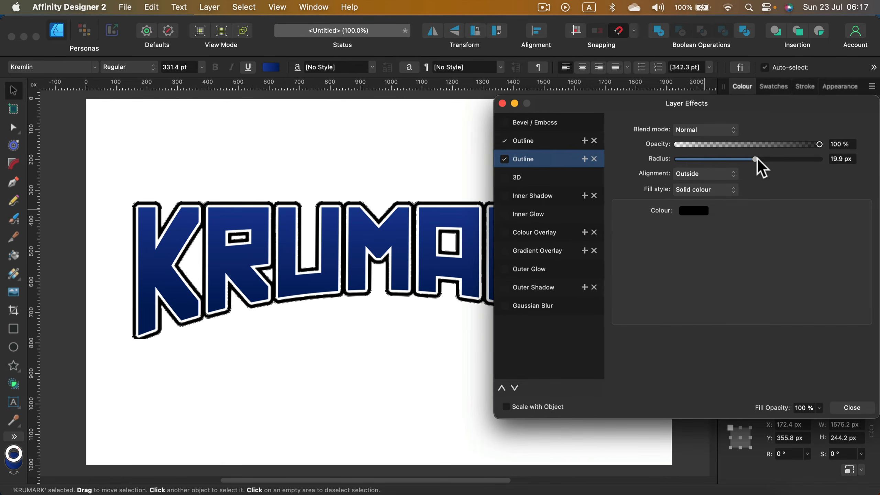
pyautogui.click(854, 160)
pyautogui.write('20')
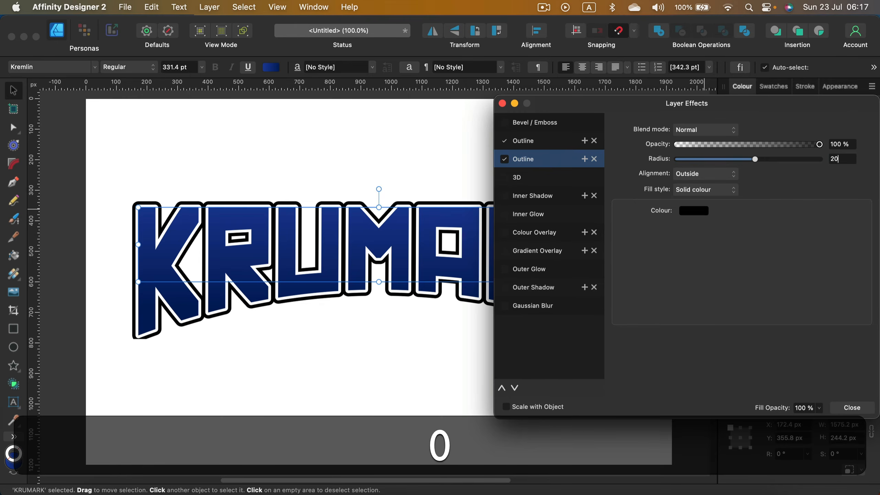
pyautogui.press('Return')
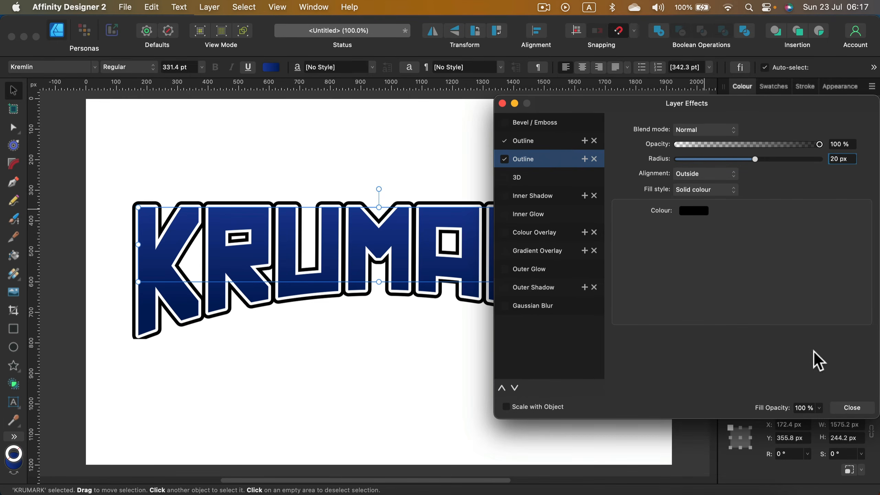
pyautogui.click(850, 408)
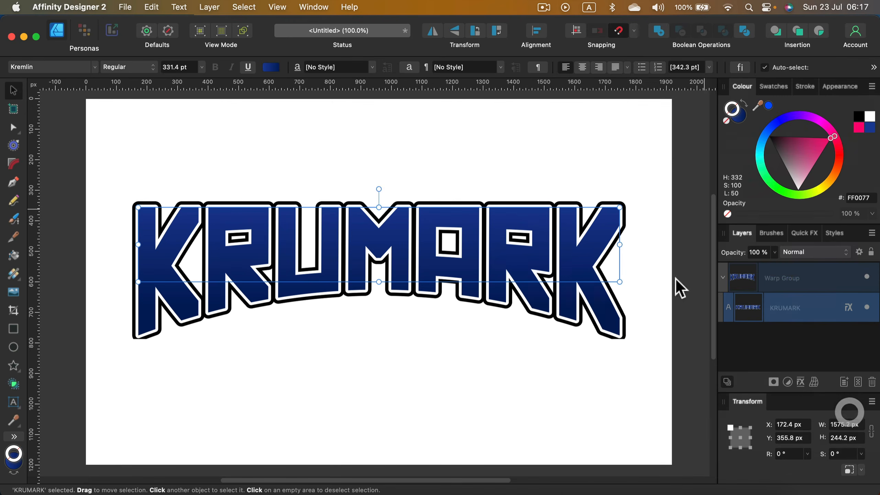
pyautogui.click(644, 156)
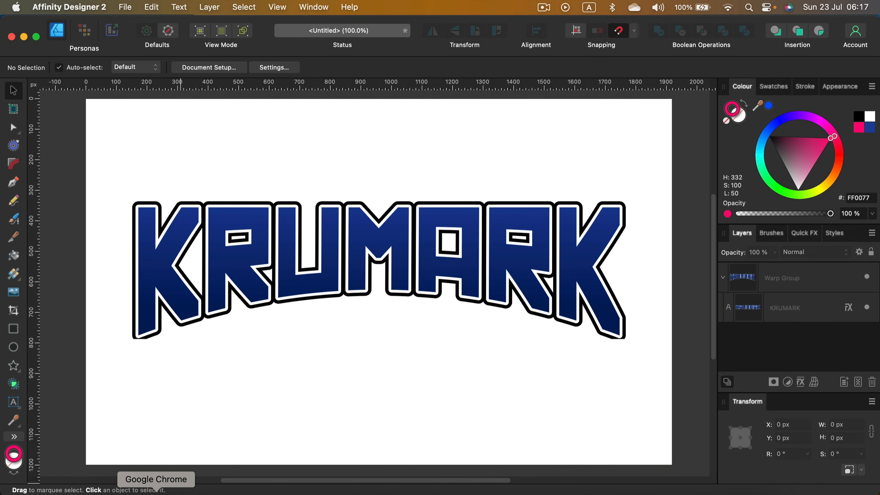
# - Switch to Google Chrome to view the Skillshare class page on the Vector Warp Tool
pyautogui.click(157, 490)
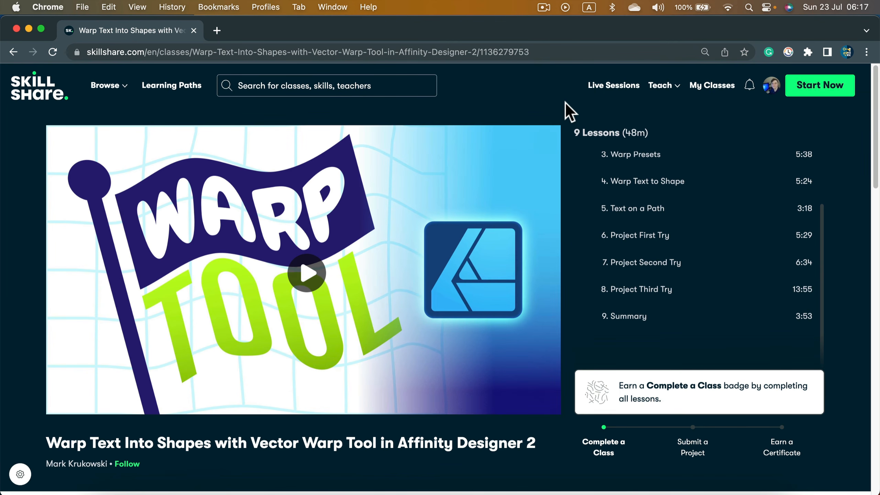